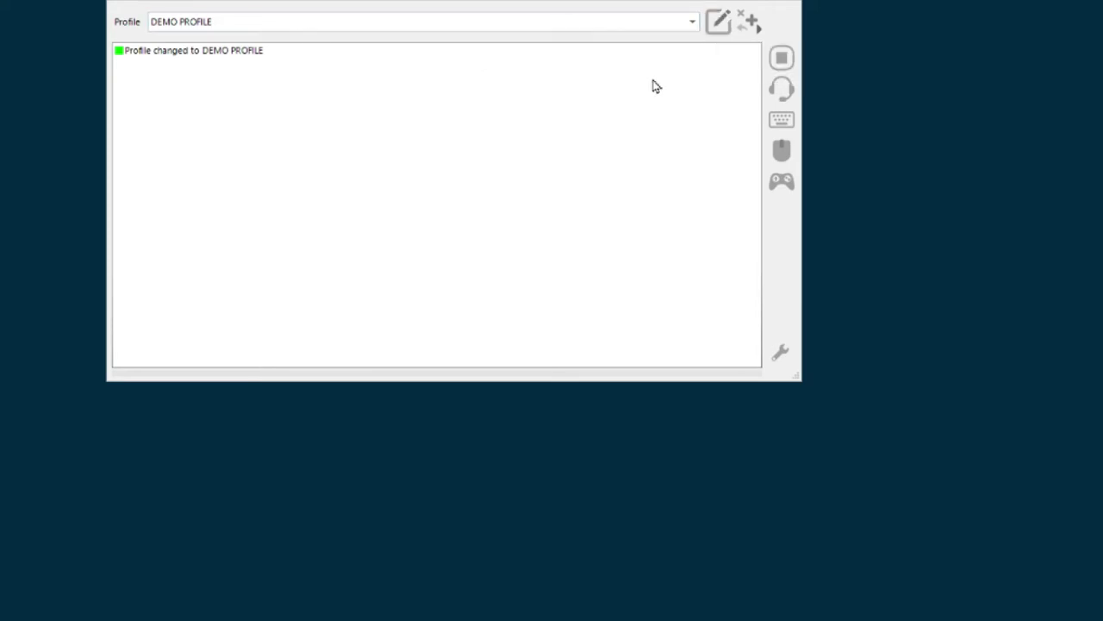
Step: Add a new command to DEMO PROFILE with the spoken phrase "Play Random Song"
left_click(716, 24)
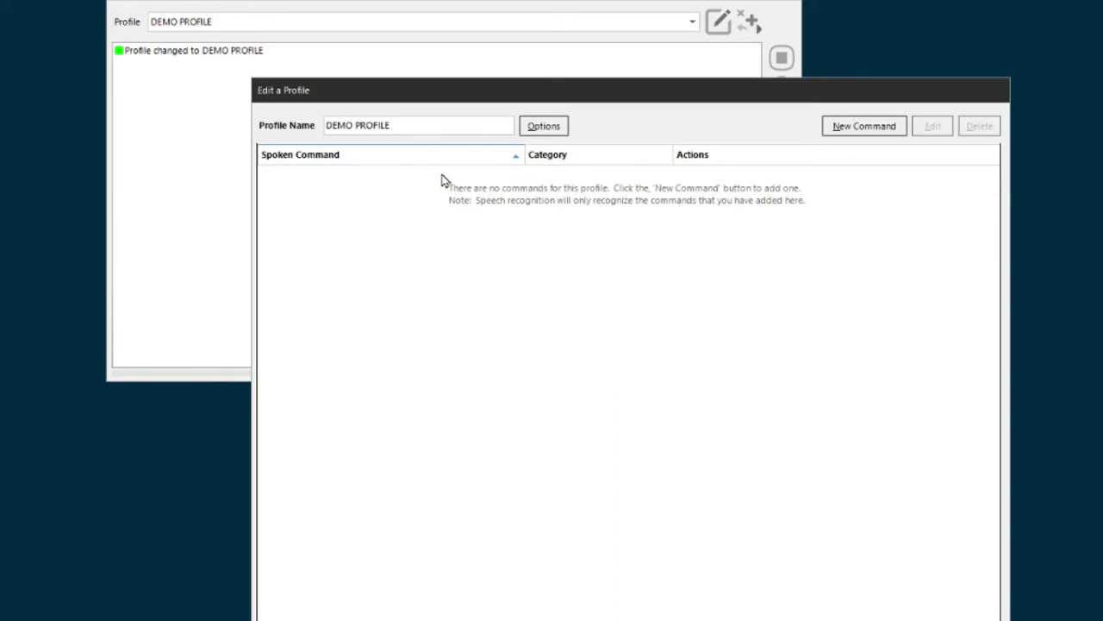
left_click(865, 133)
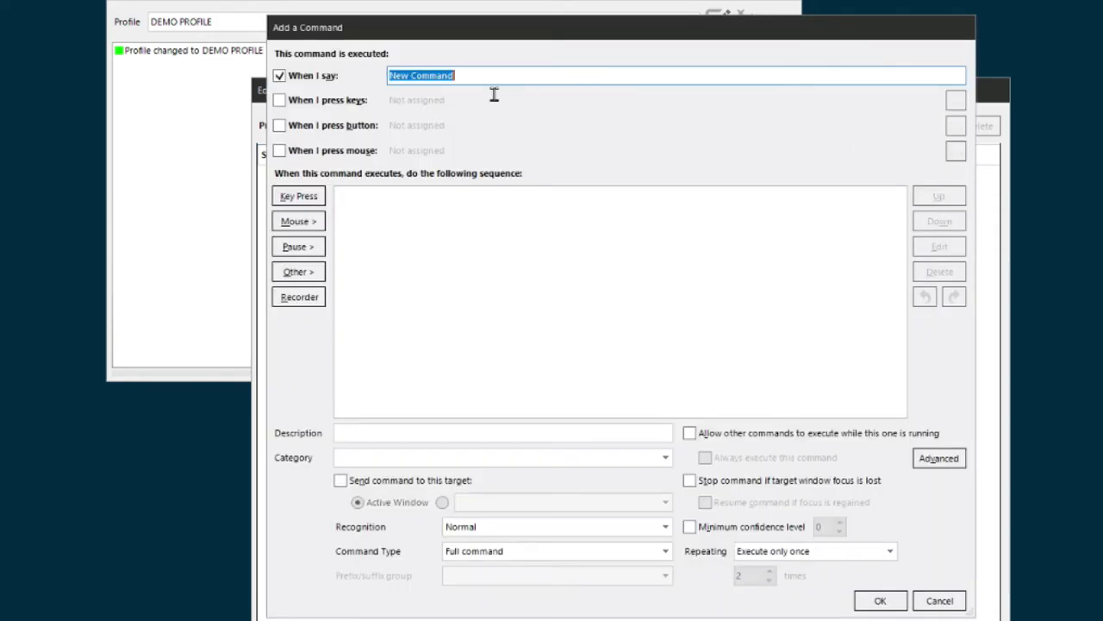
left_click(495, 86)
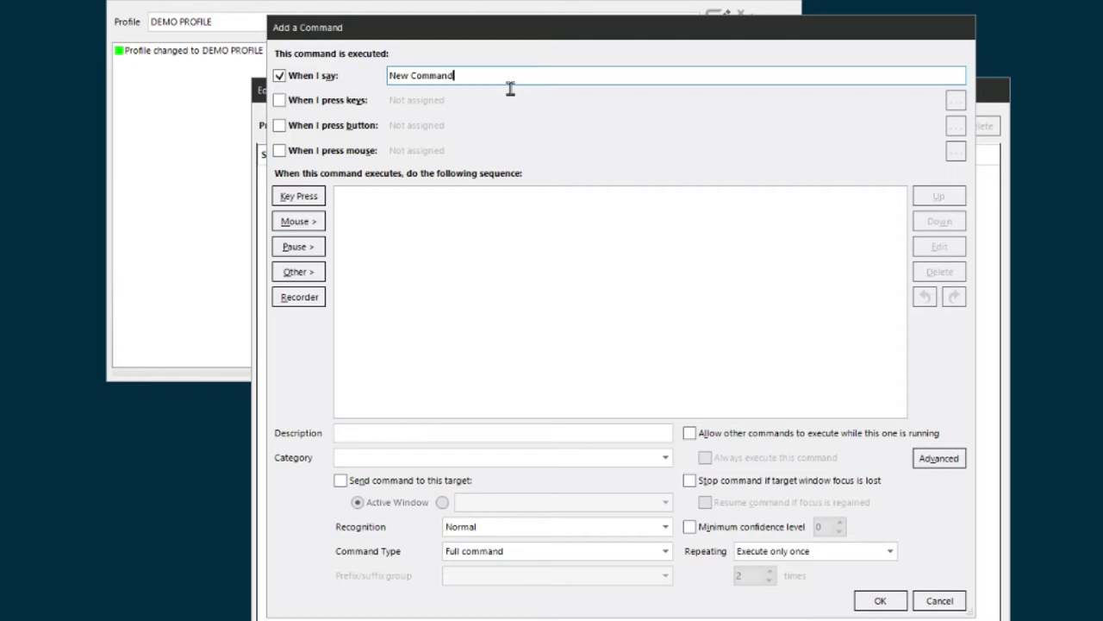
left_click_drag(474, 86, 392, 81)
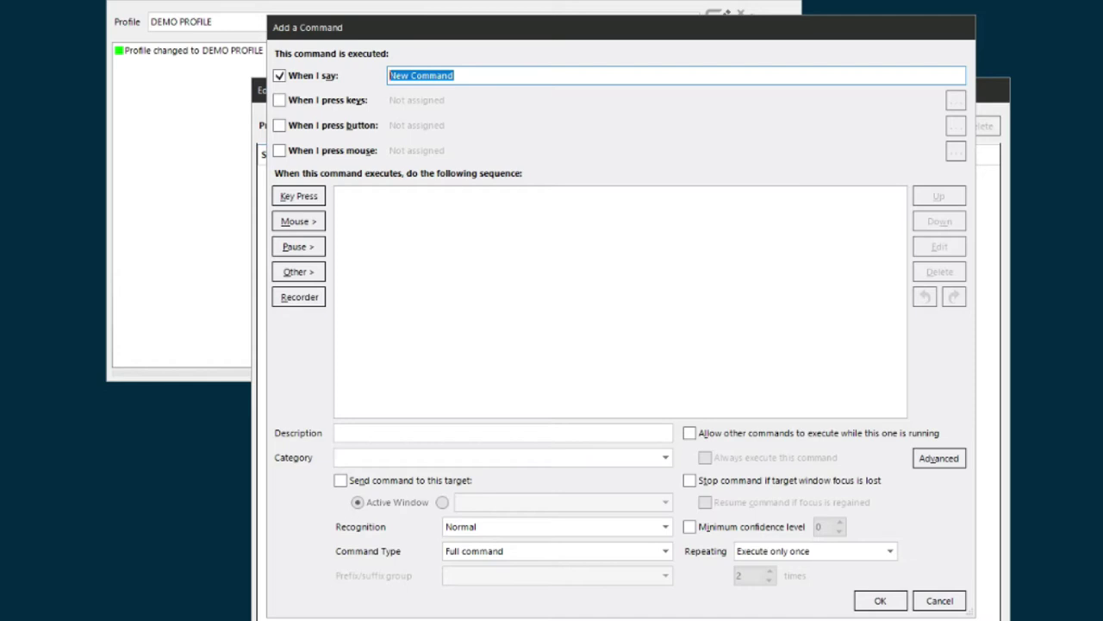
type("Play ")
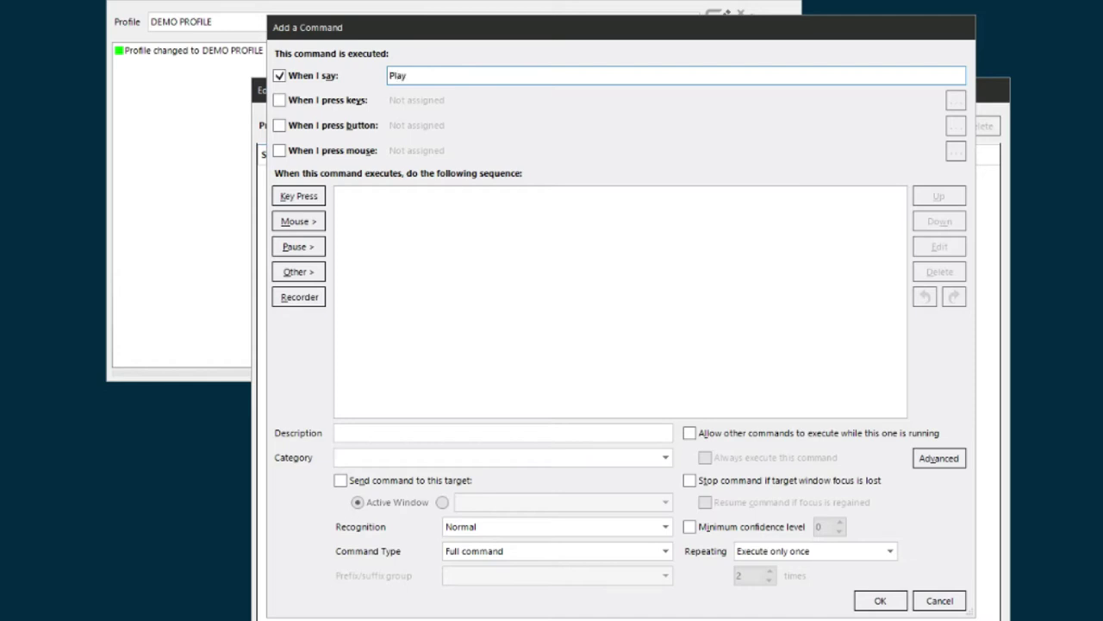
type("Random Song")
Step: Give the command a Play a Random Sound action that picks its sound from a directory
left_click(296, 278)
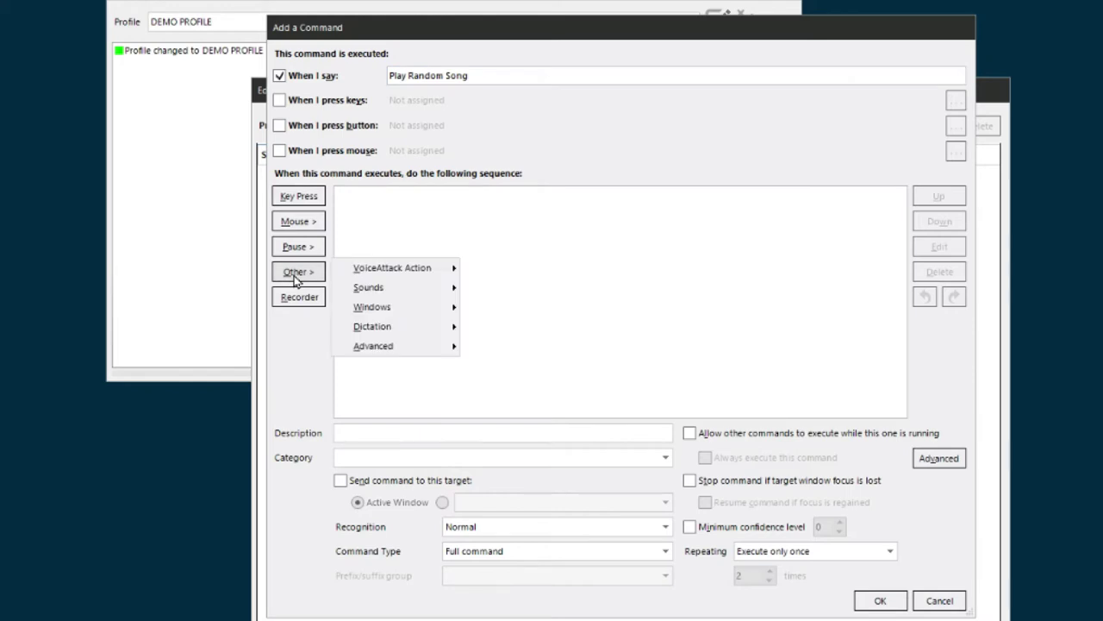
mouse_move(371, 297)
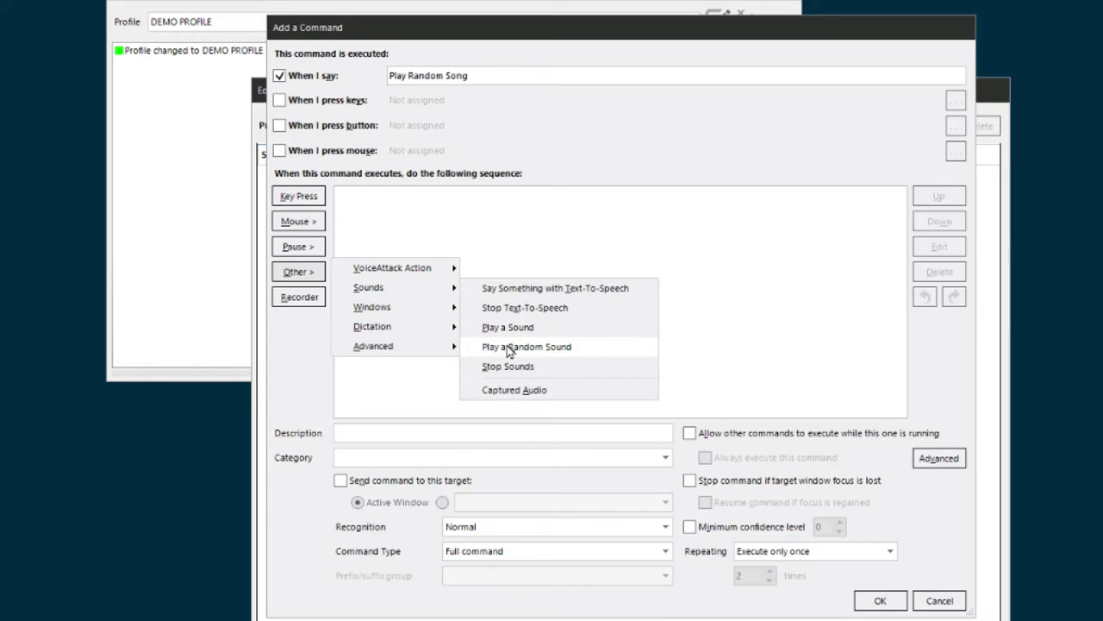
left_click(592, 356)
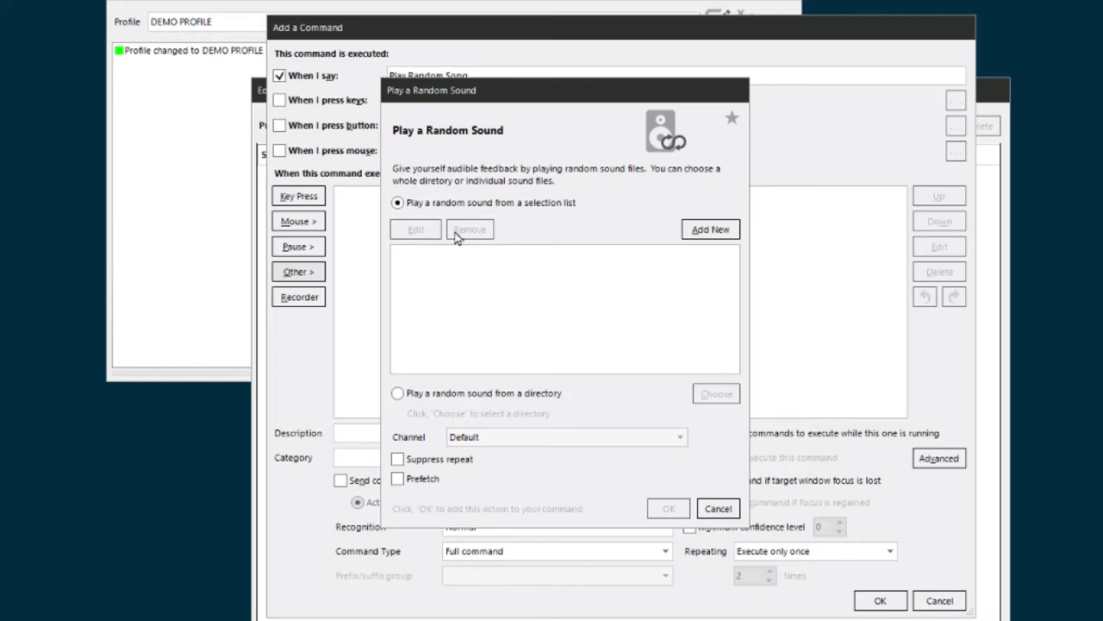
mouse_move(437, 401)
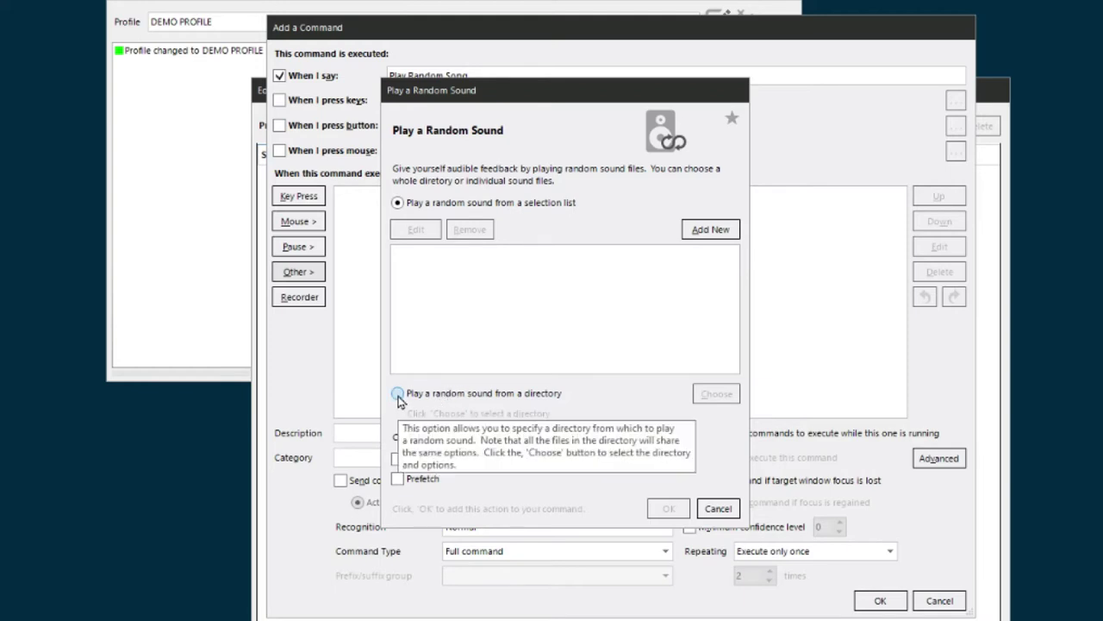
left_click(397, 394)
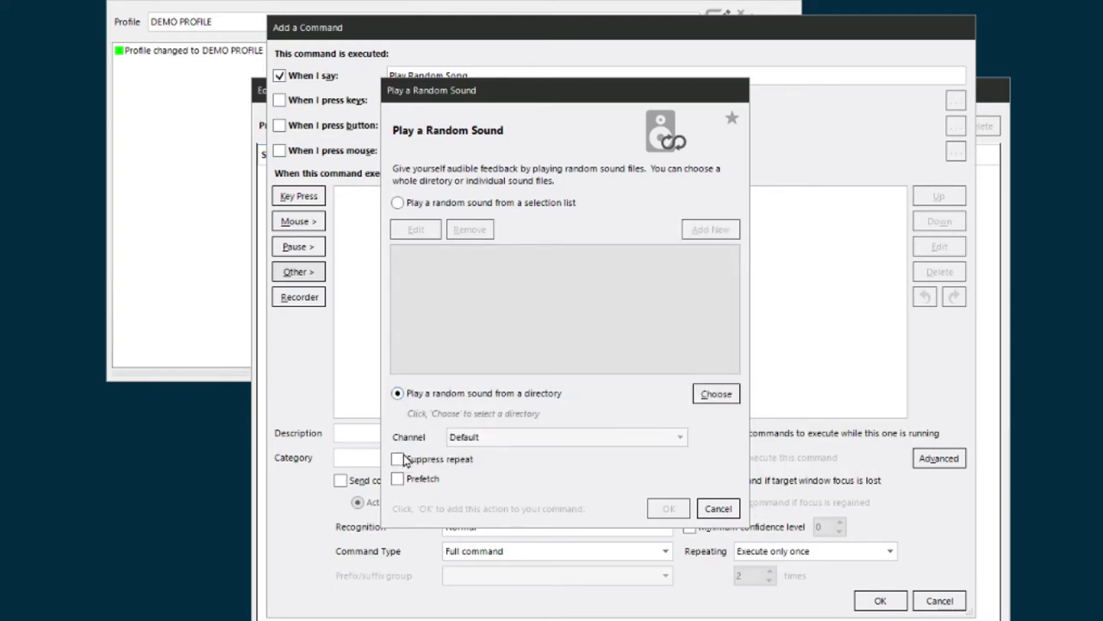
mouse_move(398, 463)
mouse_move(400, 403)
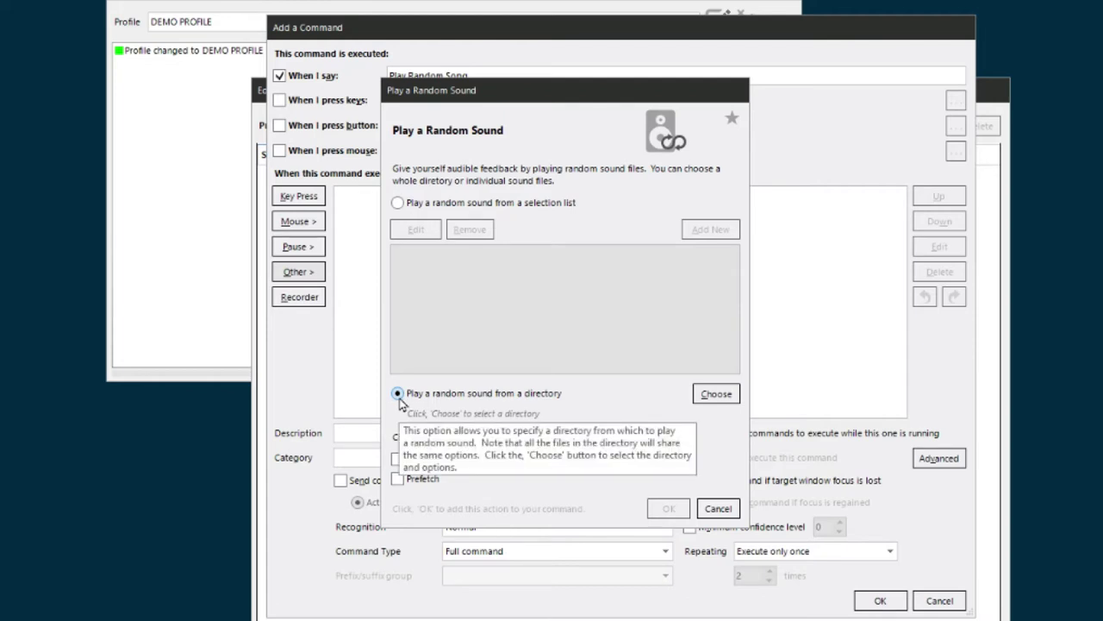
Step: Choose the folder D:\transfer\music as the directory for the random sounds
left_click(717, 393)
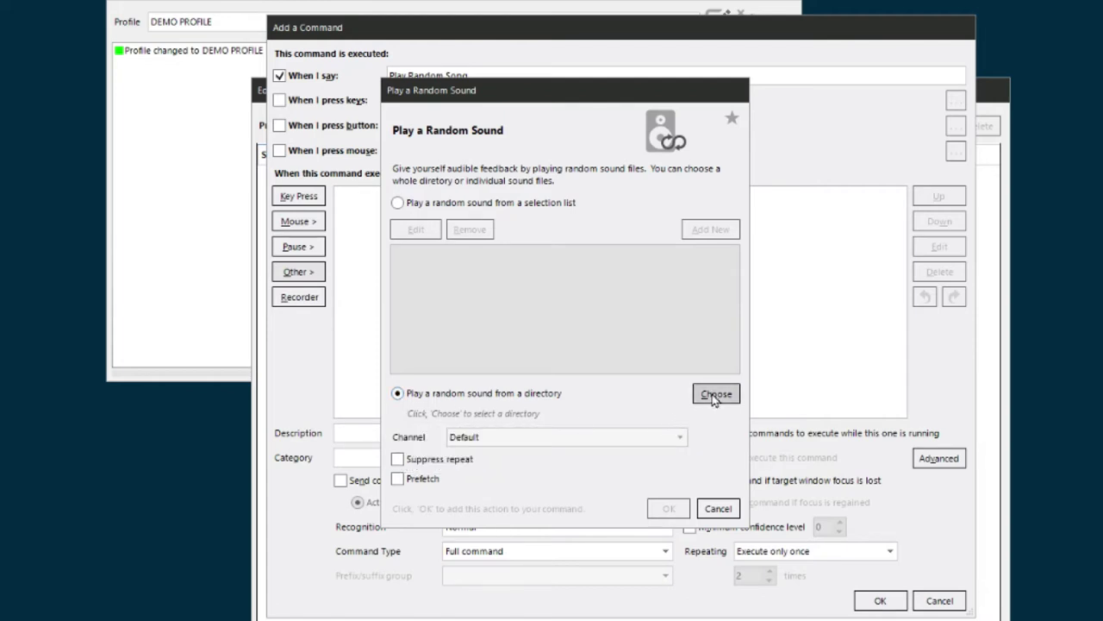
left_click_drag(508, 148, 459, 123)
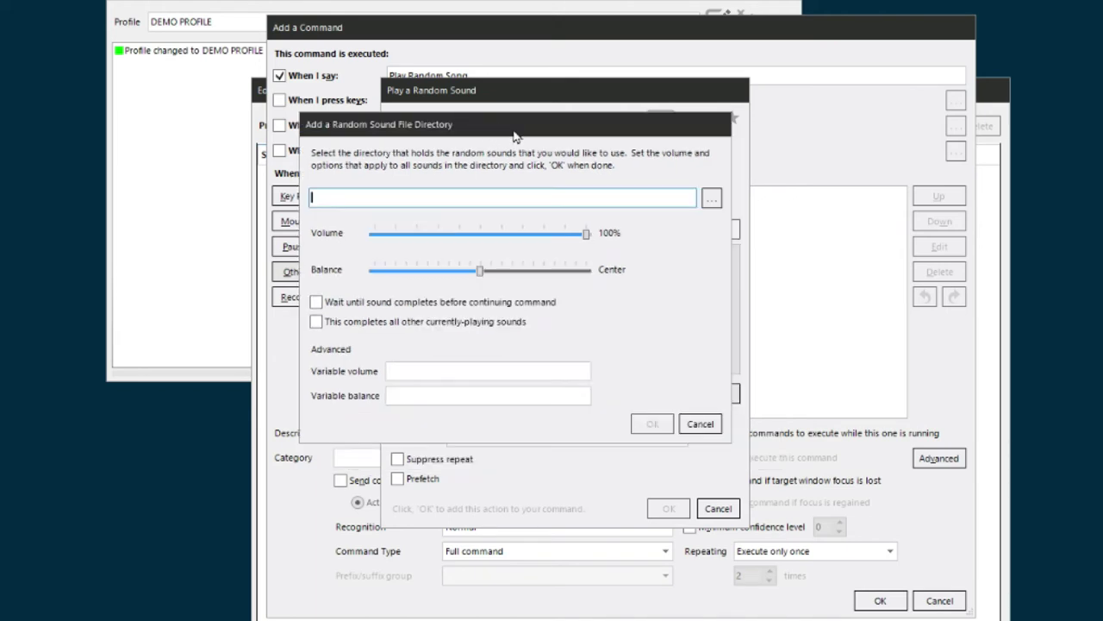
left_click(713, 200)
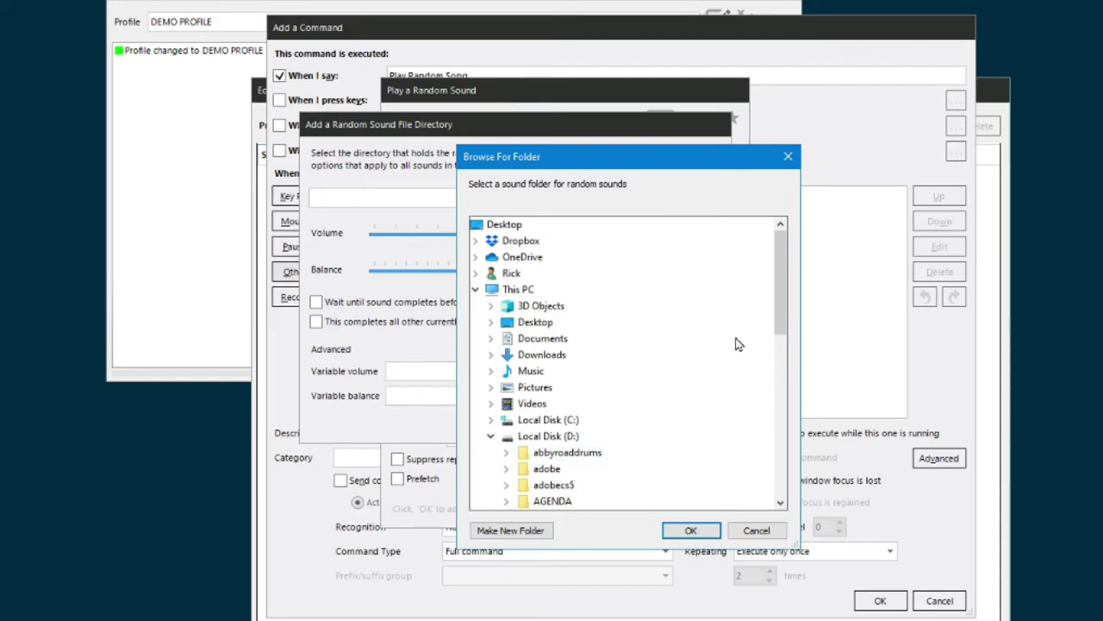
left_click_drag(781, 316, 781, 438)
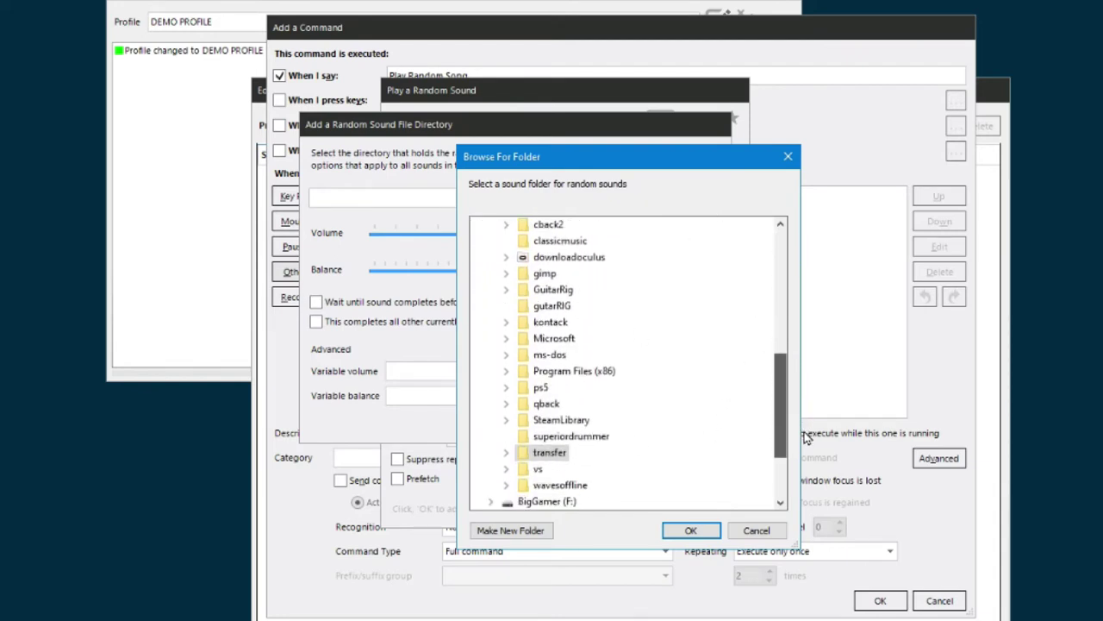
left_click(506, 452)
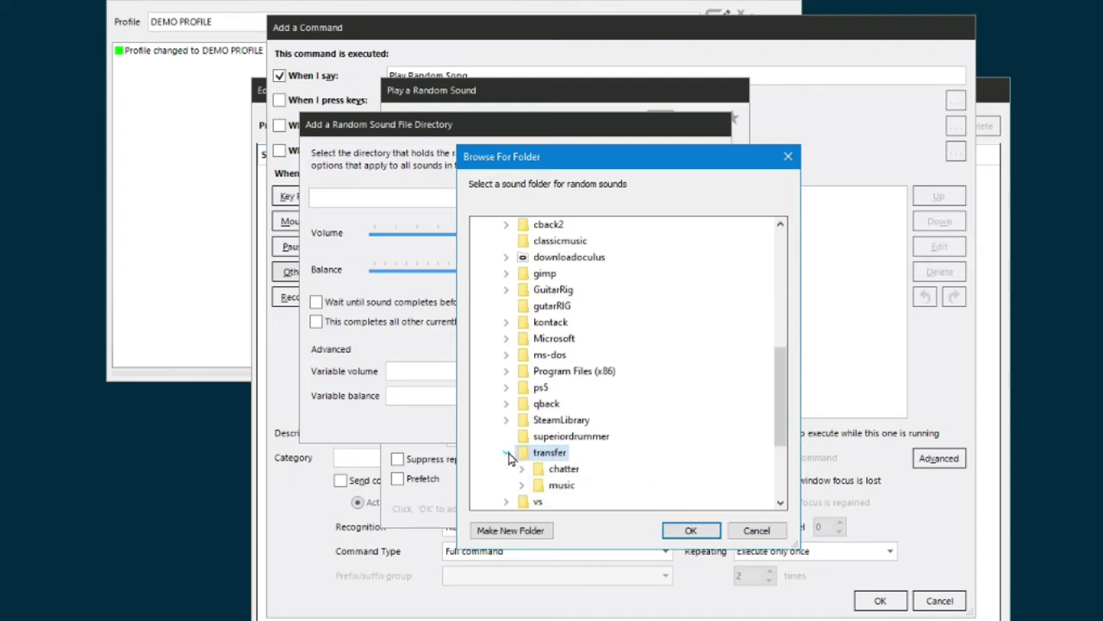
left_click(522, 486)
left_click(561, 484)
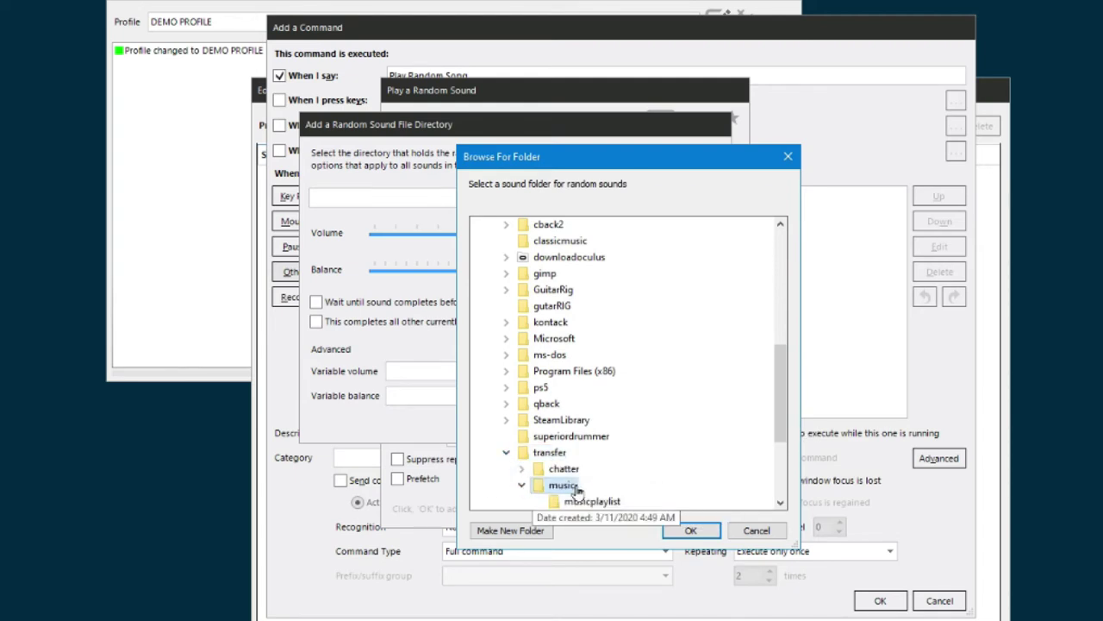
left_click(690, 530)
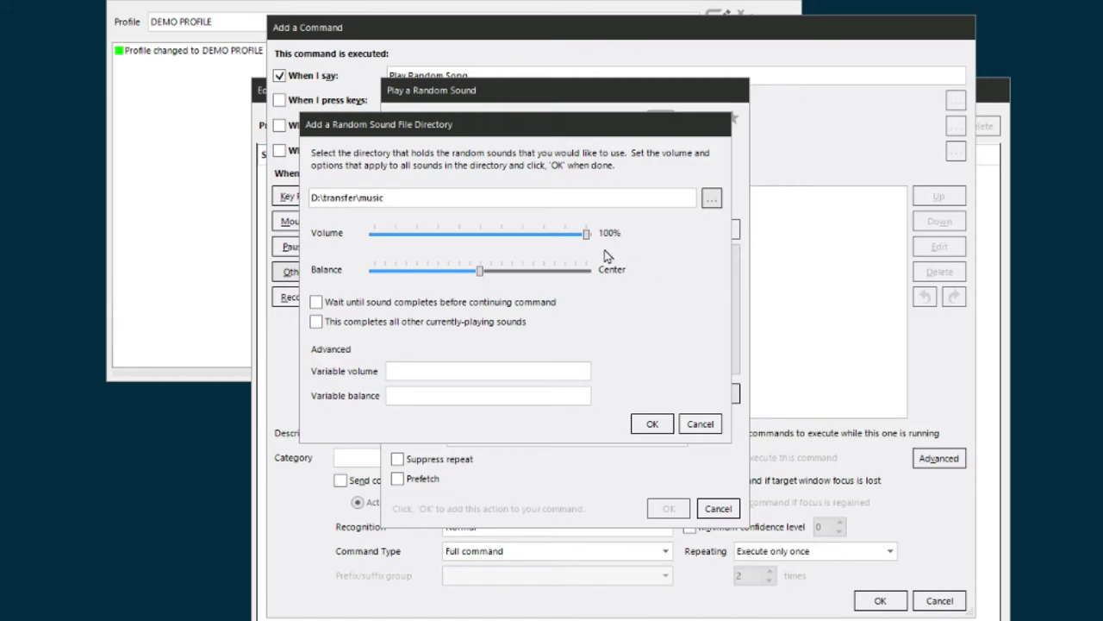
Step: Set the sounds' volume to 51% with waiting until the sound completes, and save the Play Random Song command
left_click_drag(586, 234, 485, 246)
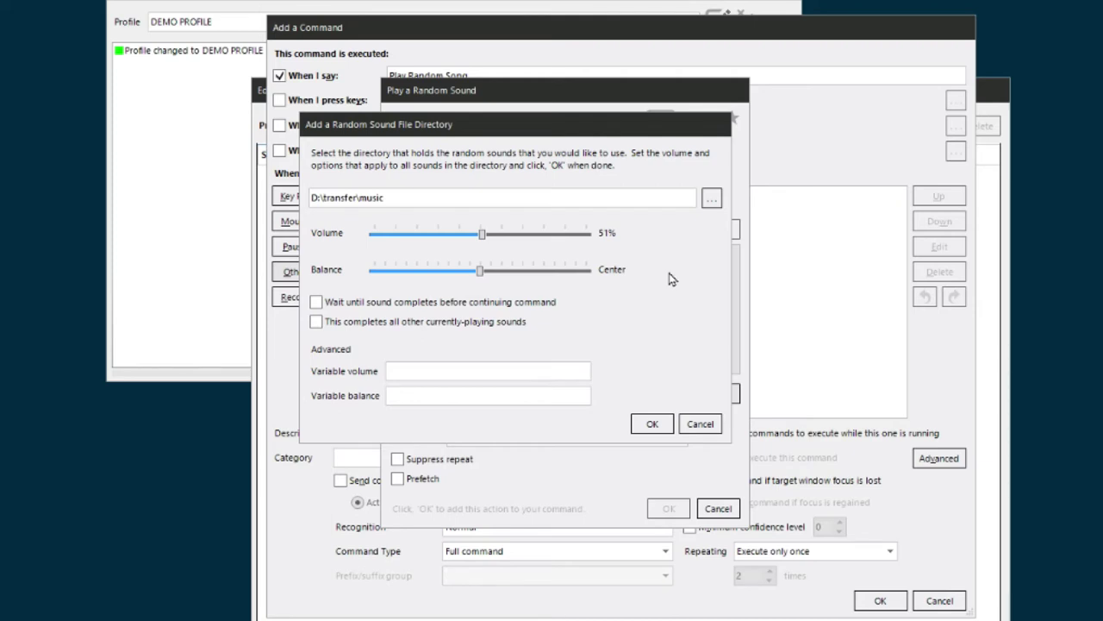
left_click(317, 304)
mouse_move(391, 303)
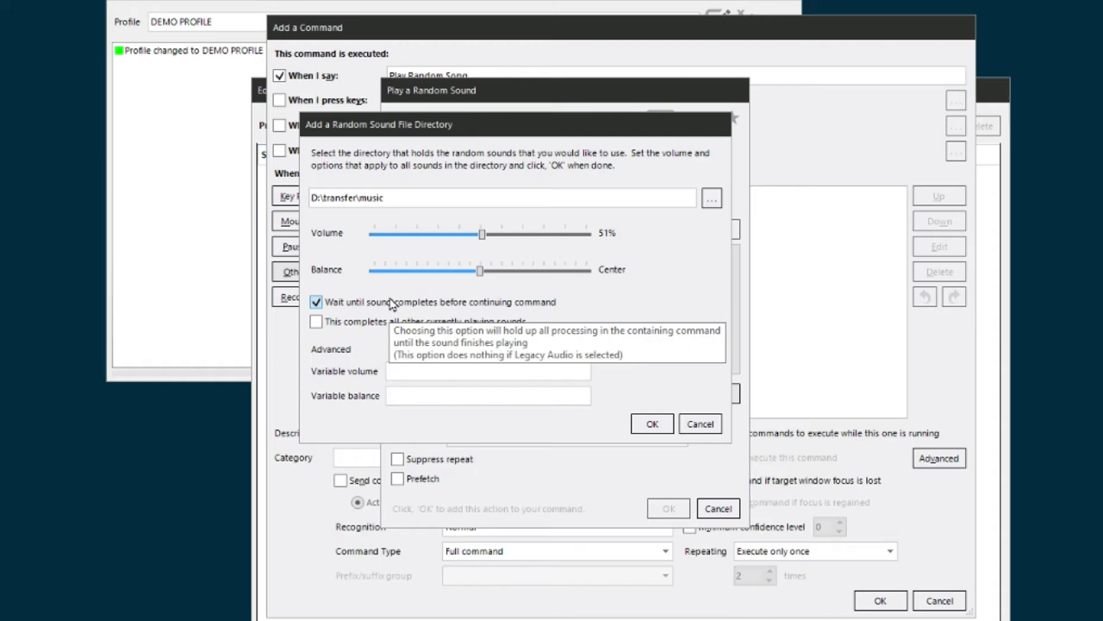
left_click(653, 425)
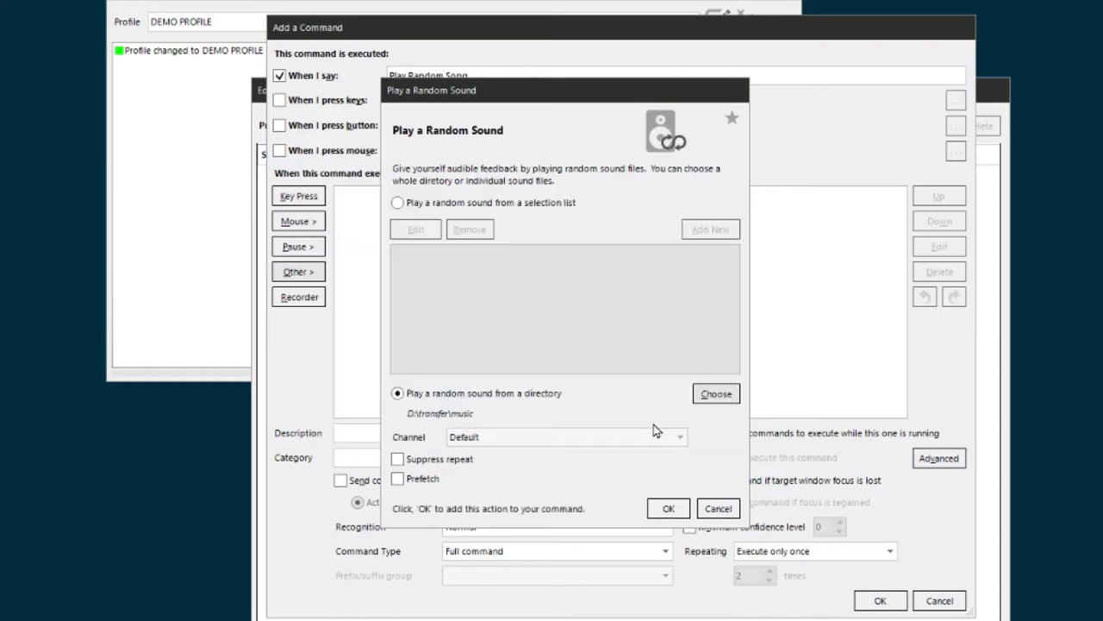
left_click(669, 508)
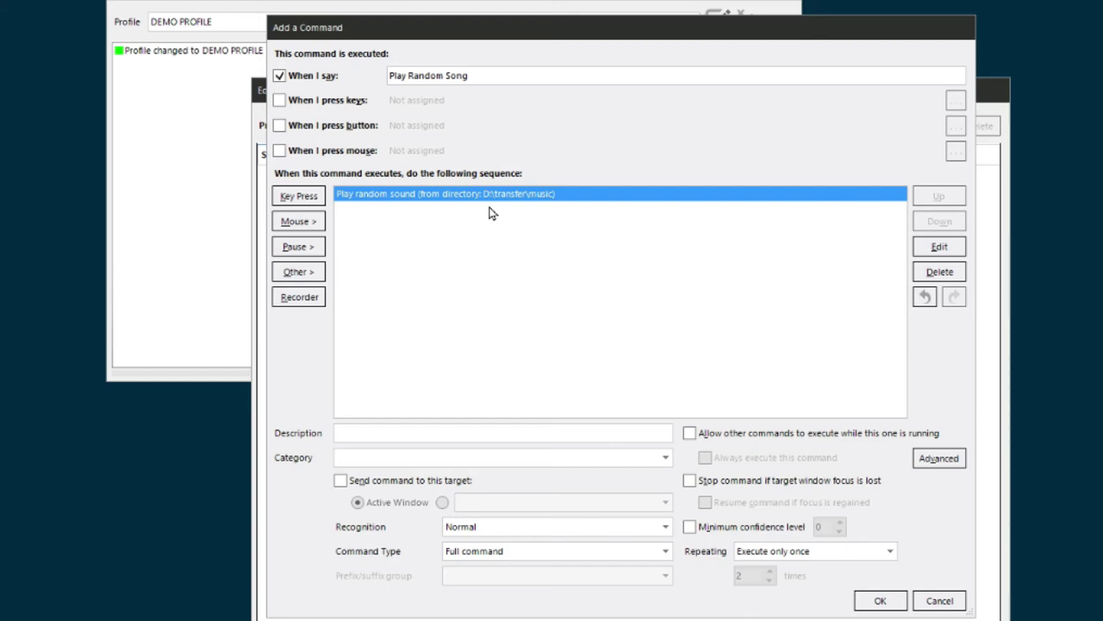
left_click(880, 601)
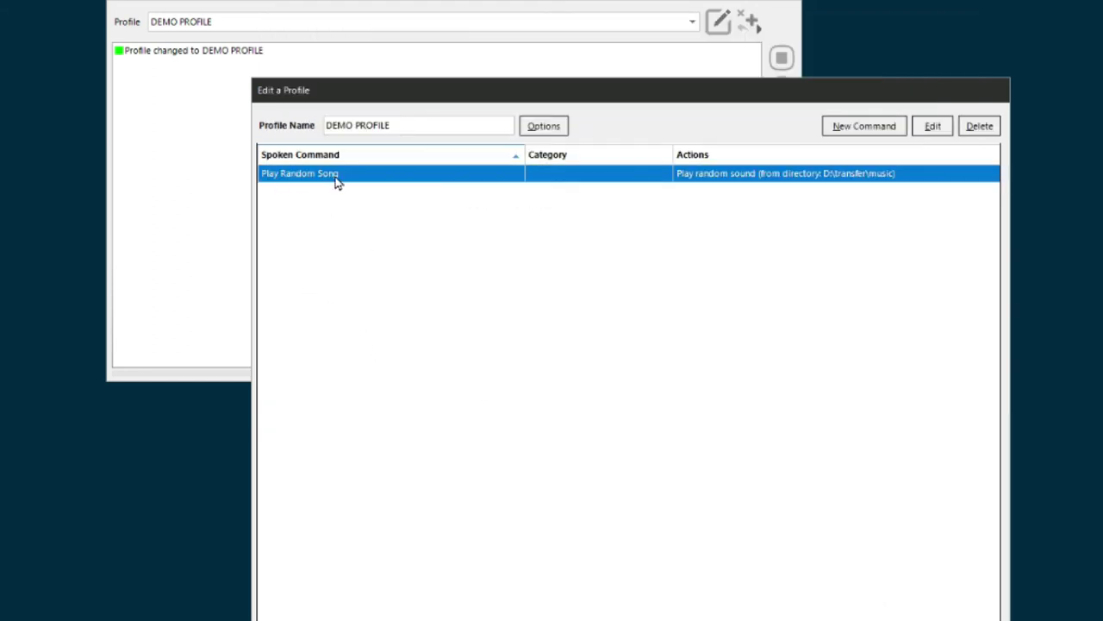
Step: Add another command to the profile with the spoken phrase "Stop music"
left_click(871, 127)
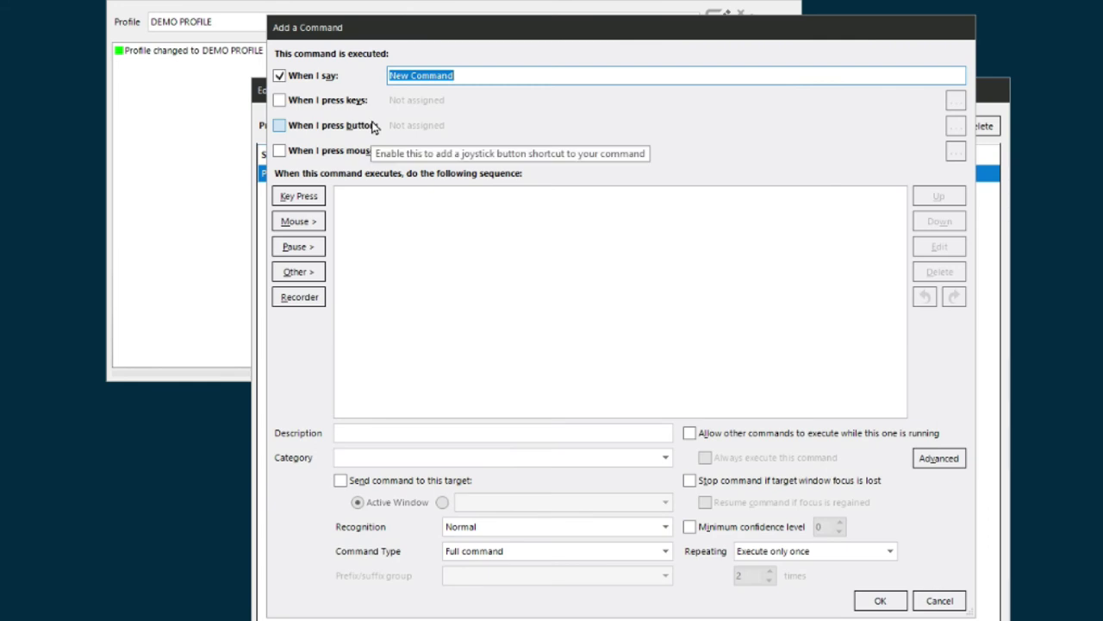
type("Stop m")
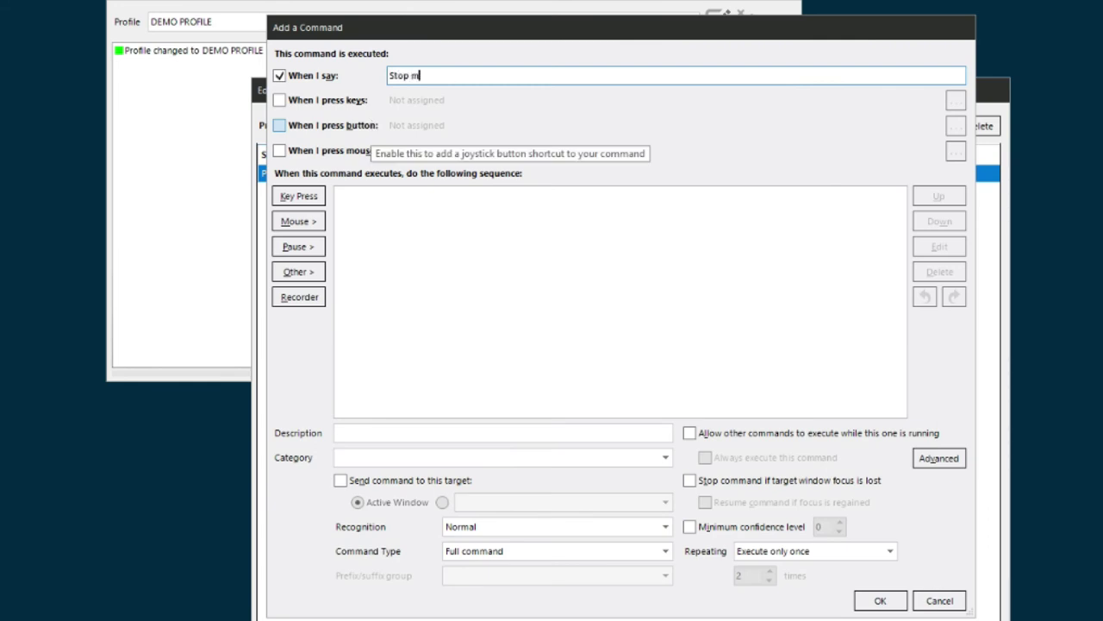
type("usicc")
key("BackSpace")
key("BackSpace")
key("BackSpace")
type("ic")
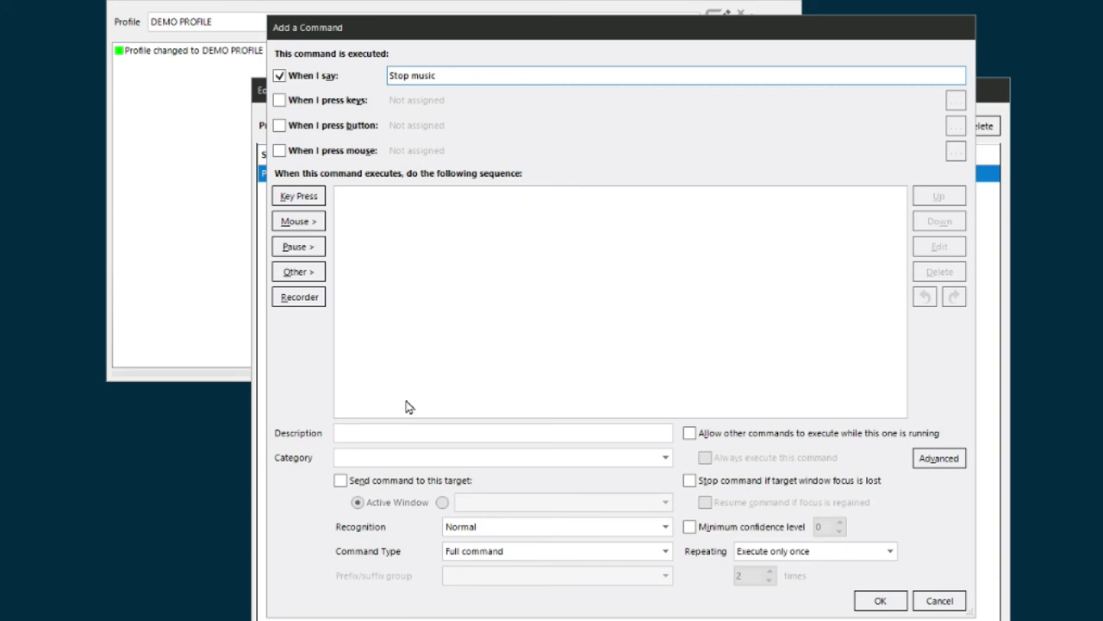
Step: Give the Stop music command a Stop Sounds action, and save the command and the profile
left_click(298, 272)
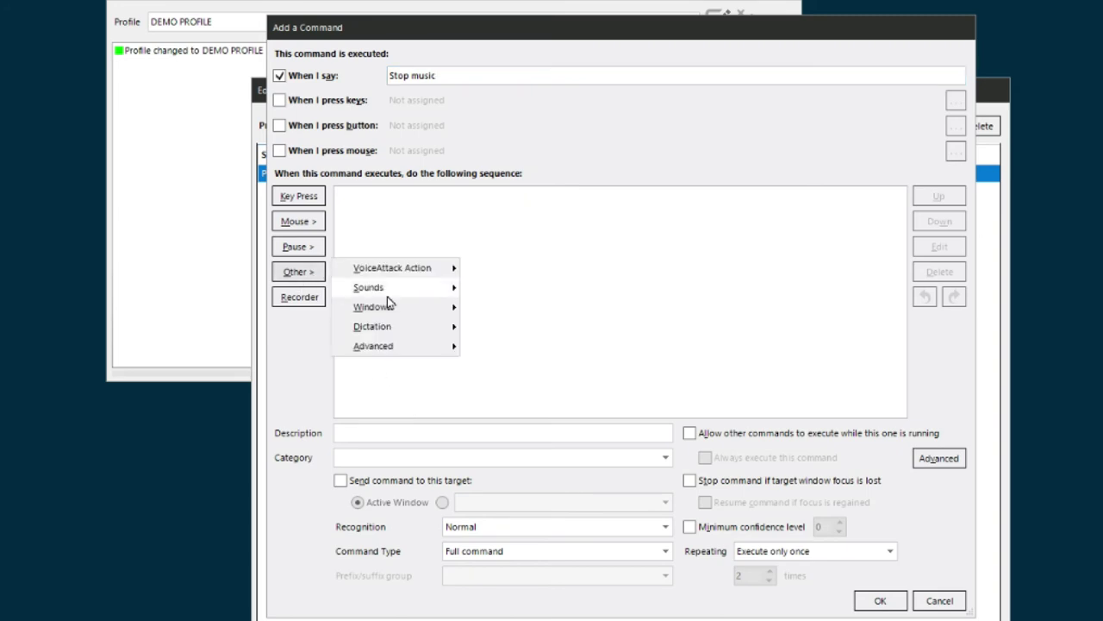
mouse_move(388, 295)
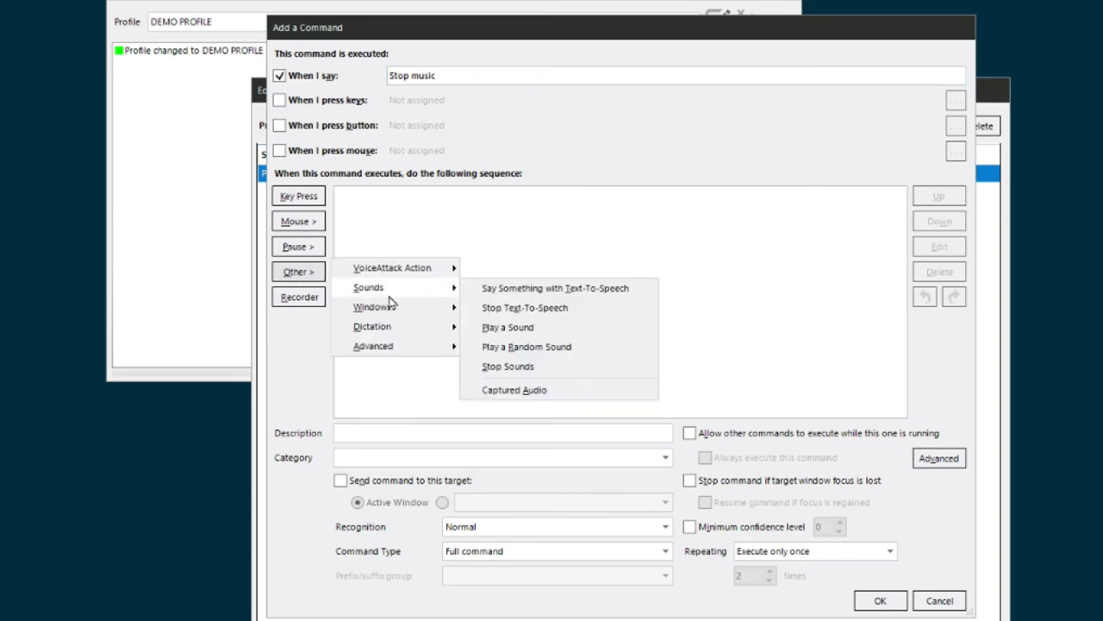
left_click(525, 372)
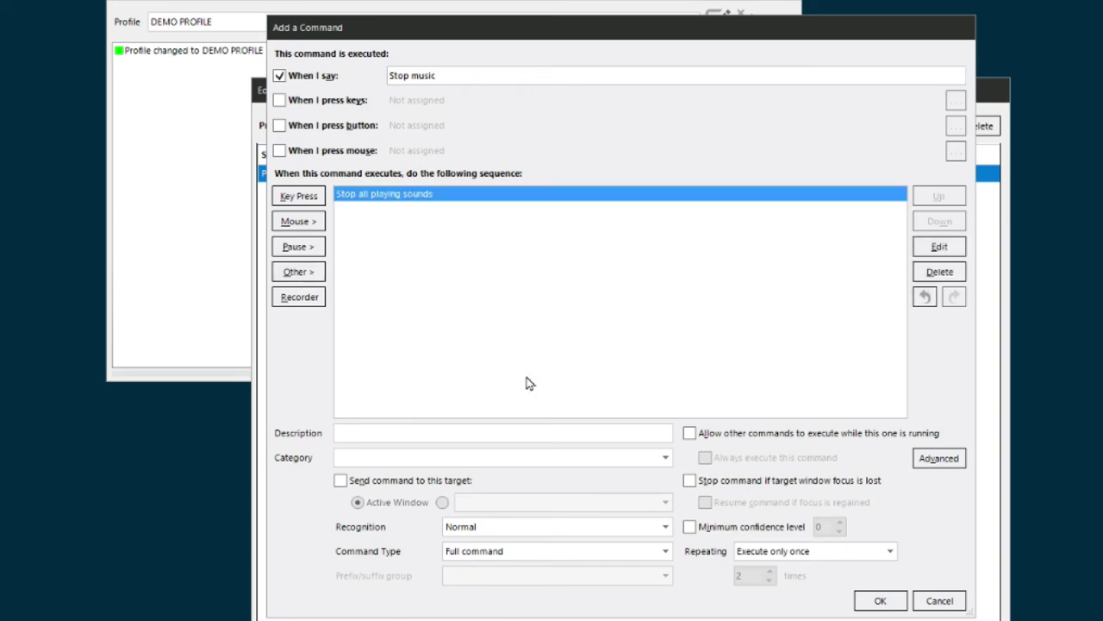
left_click(867, 598)
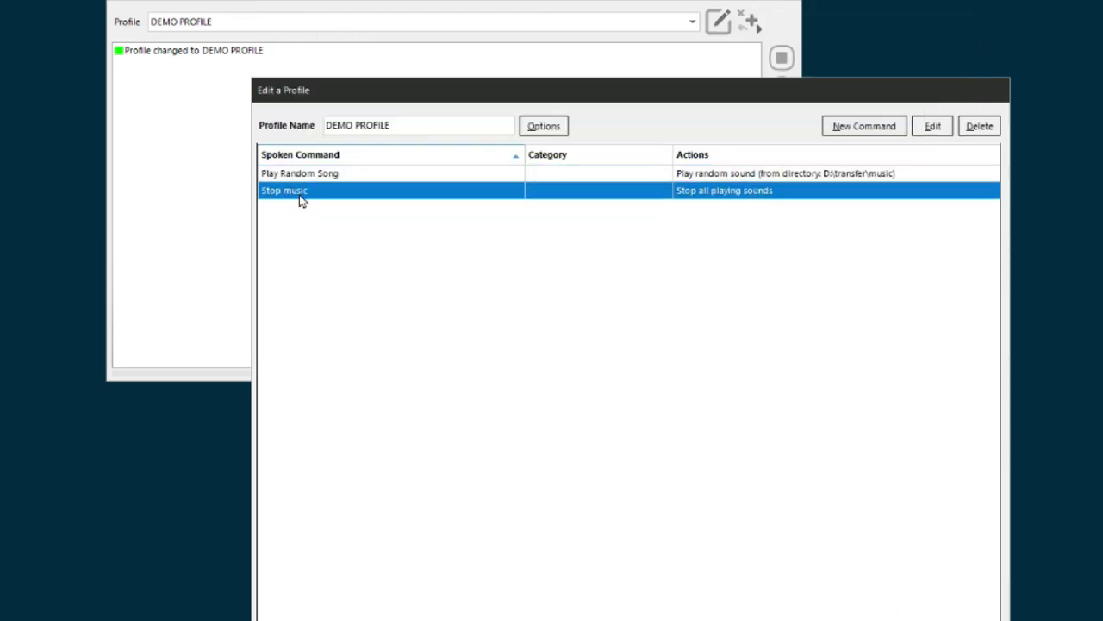
key("Return")
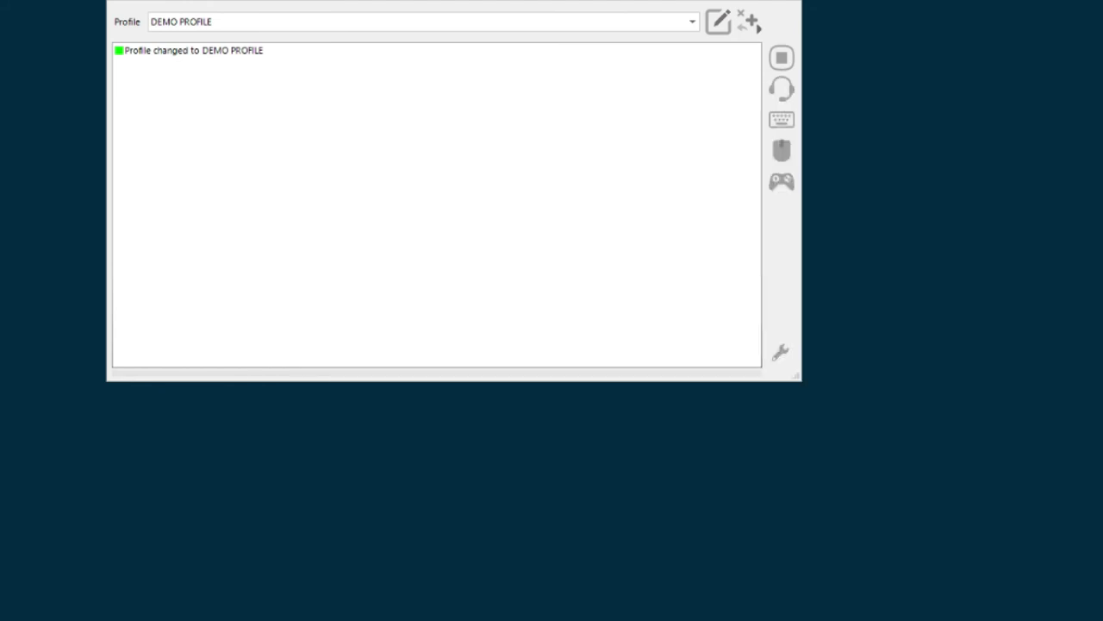